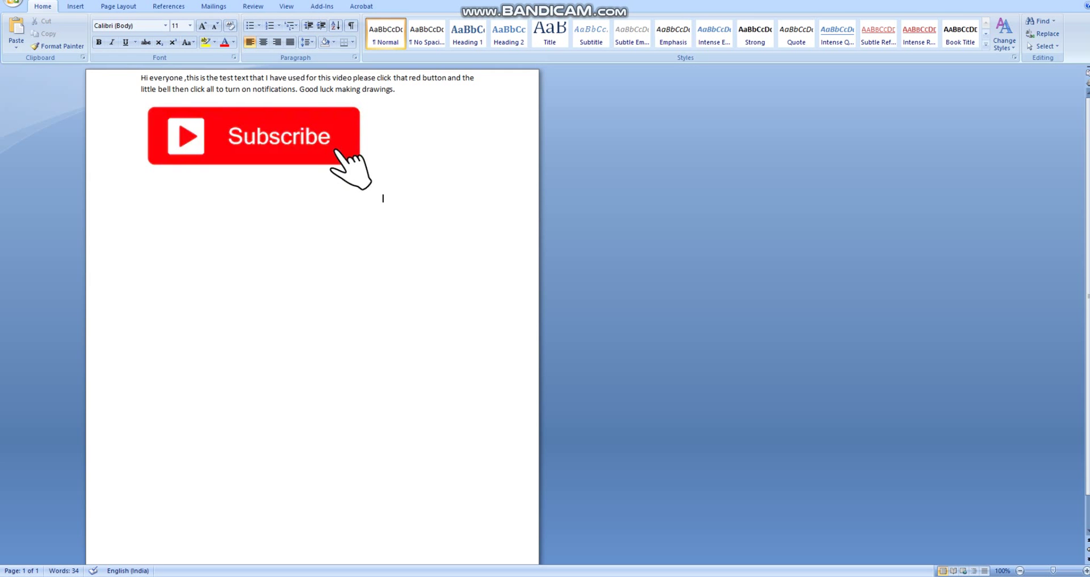
# Copy the two-line paragraph from the Word document into Paint and place it near the canvas's upper middle
pyautogui.moveTo(141, 78); pyautogui.dragTo(395, 89)
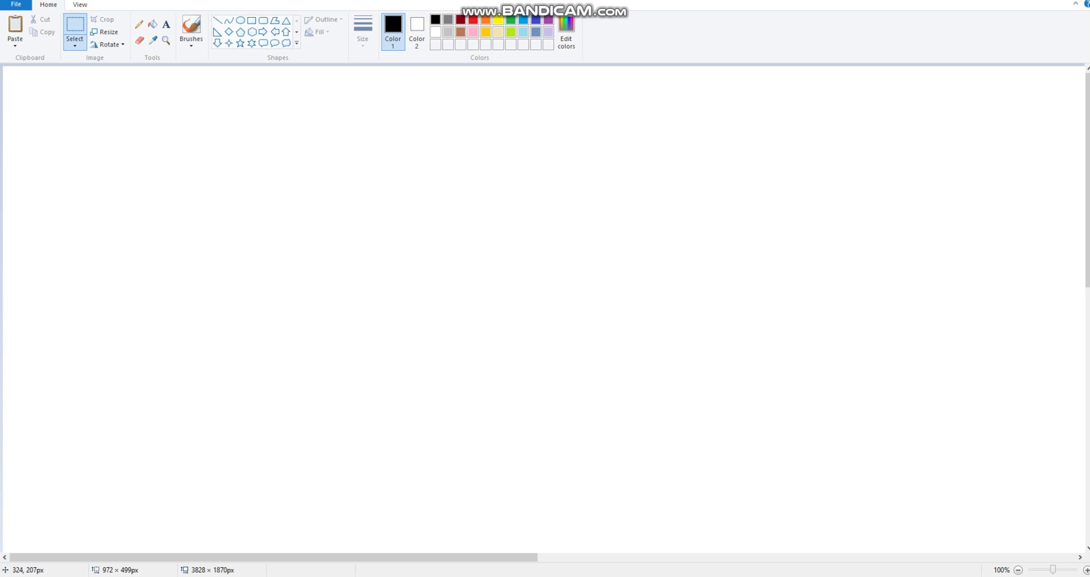
pyautogui.hotkey('ctrl', 'v')
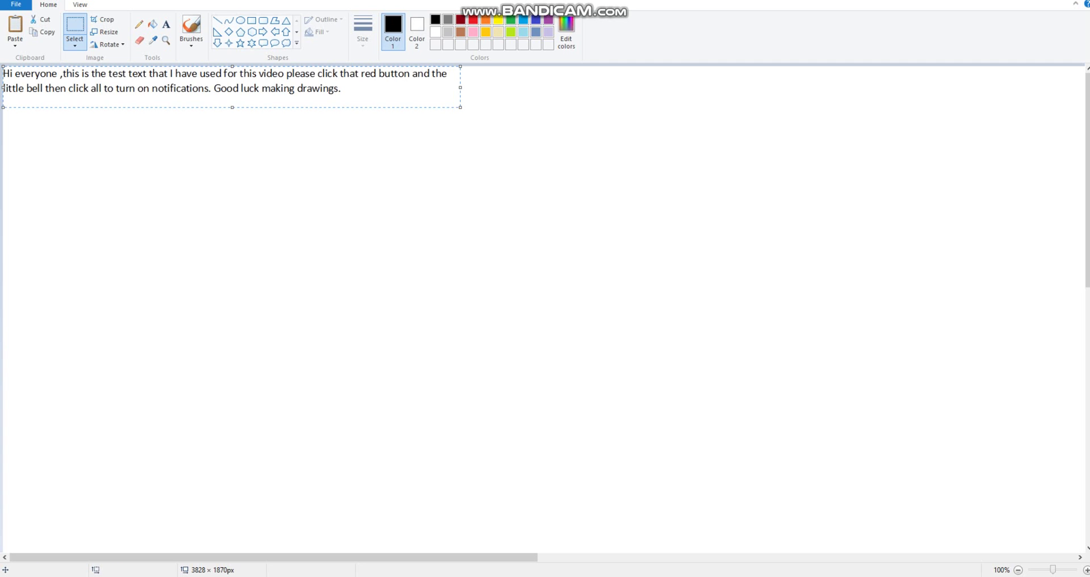
pyautogui.moveTo(243, 85); pyautogui.dragTo(431, 176)
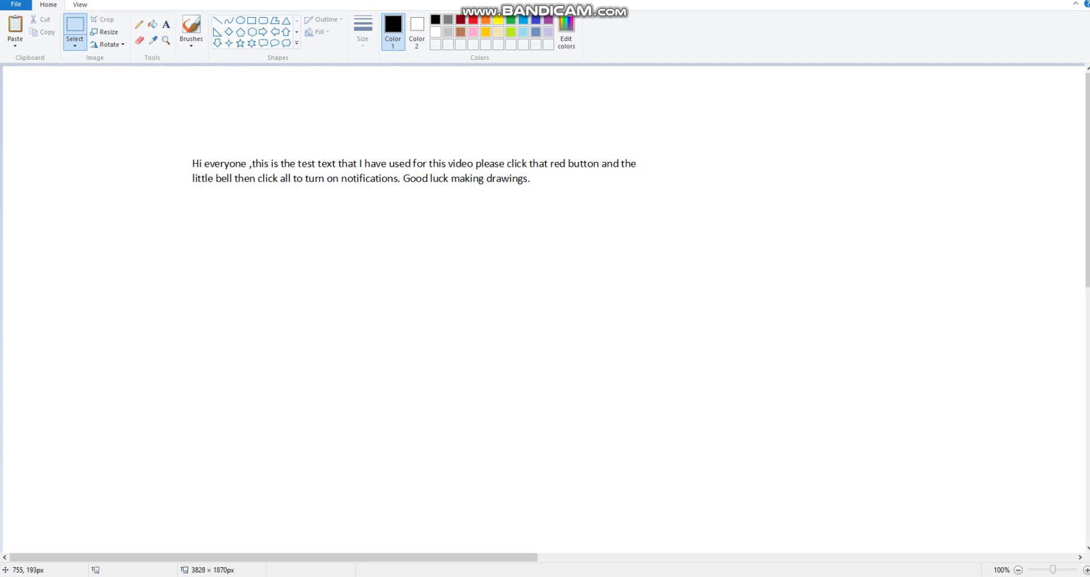
pyautogui.click(536, 295)
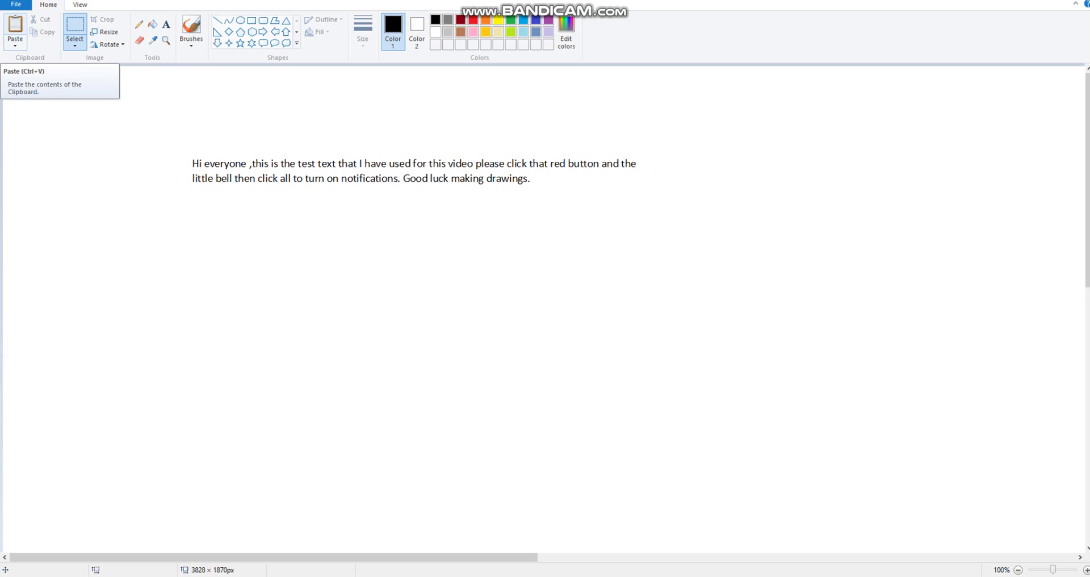
# Paste three more copies of the paragraph, one in the canvas's upper-left corner, one mid-canvas and one below that
pyautogui.click(14, 25)
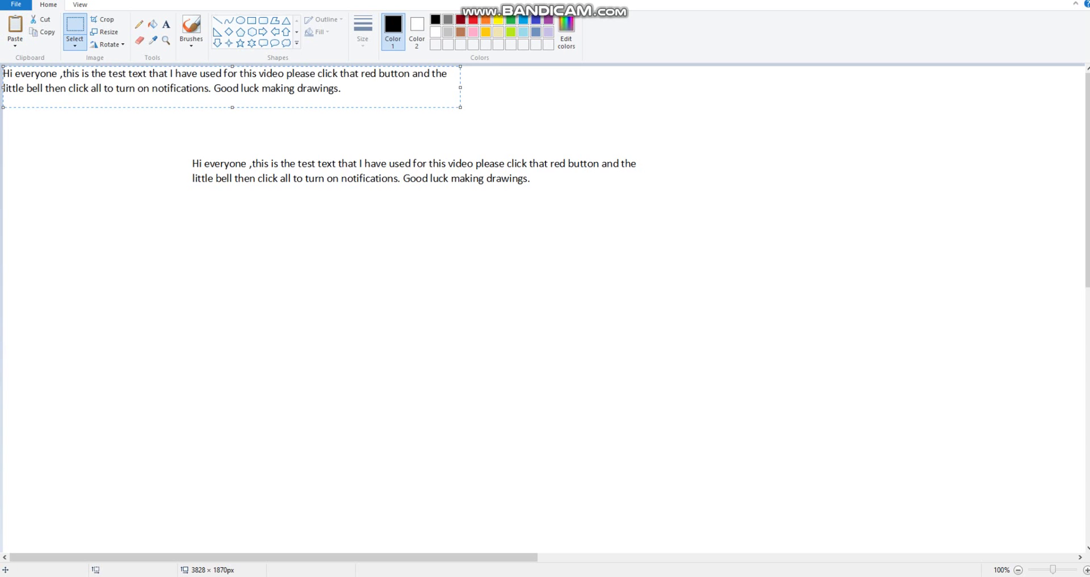
pyautogui.moveTo(203, 91); pyautogui.dragTo(485, 307)
pyautogui.moveTo(211, 79); pyautogui.dragTo(420, 171)
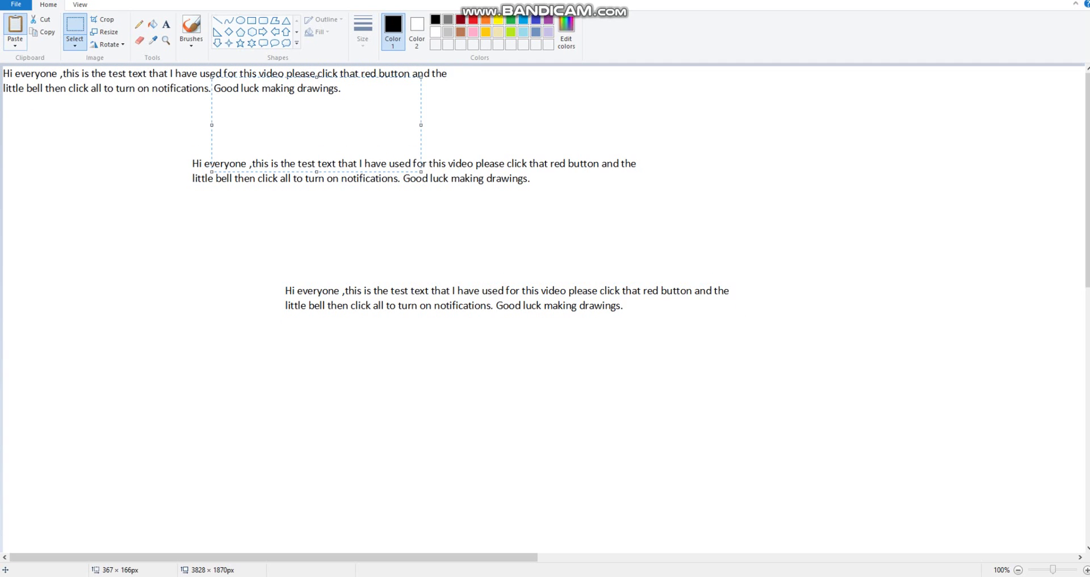
pyautogui.moveTo(3, 67); pyautogui.dragTo(460, 107)
pyautogui.moveTo(4, 87); pyautogui.dragTo(428, 428)
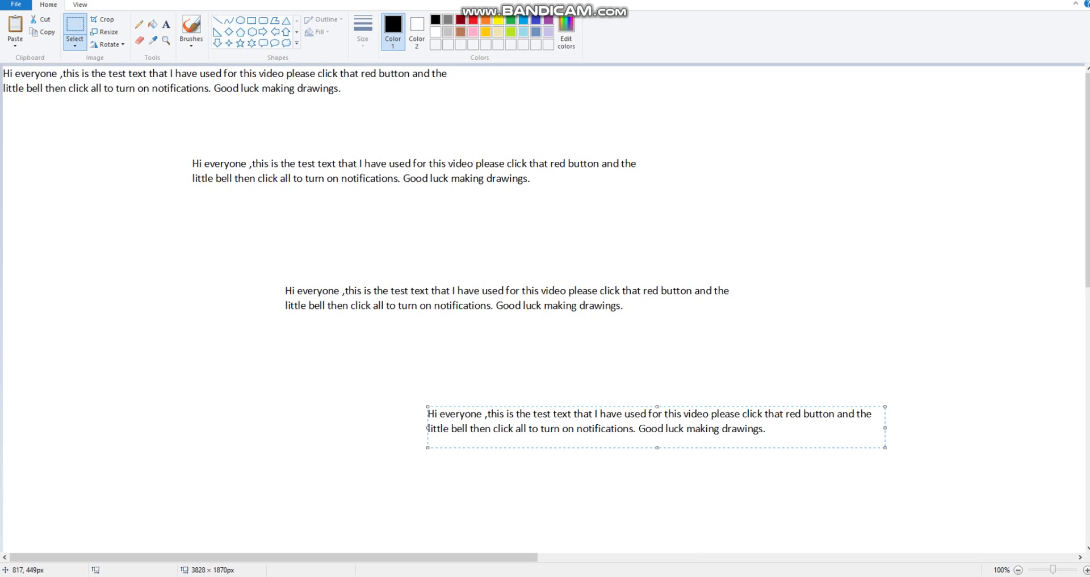
pyautogui.moveTo(581, 425)
pyautogui.mouseDown()
pyautogui.moveTo(593, 419)
pyautogui.moveTo(601, 445)
pyautogui.moveTo(571, 443)
pyautogui.mouseUp()
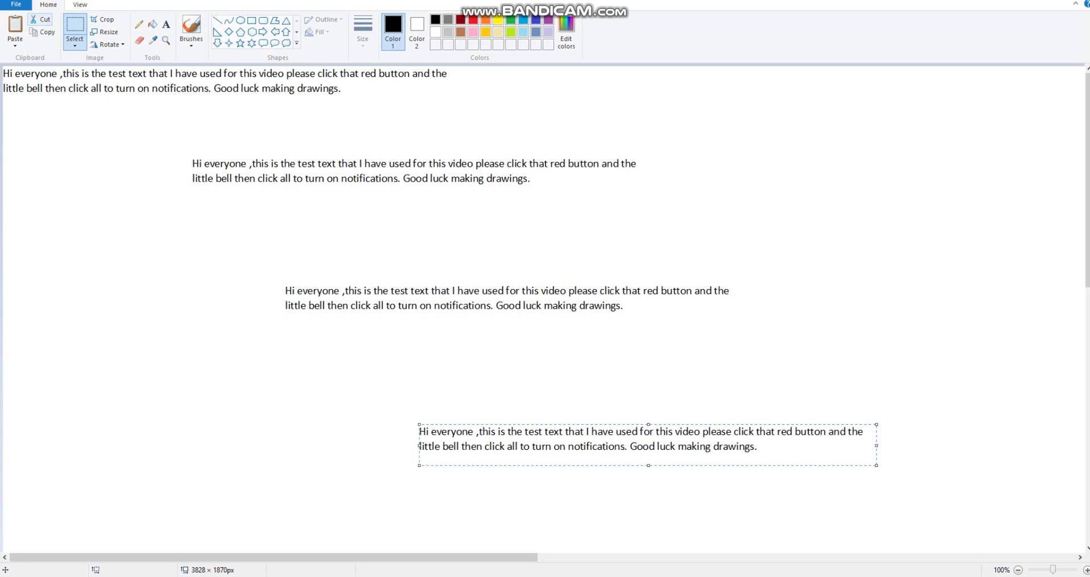
# Cut the lowest paragraph copy and paste it back to the right of the upper-middle paragraph
pyautogui.click(41, 20)
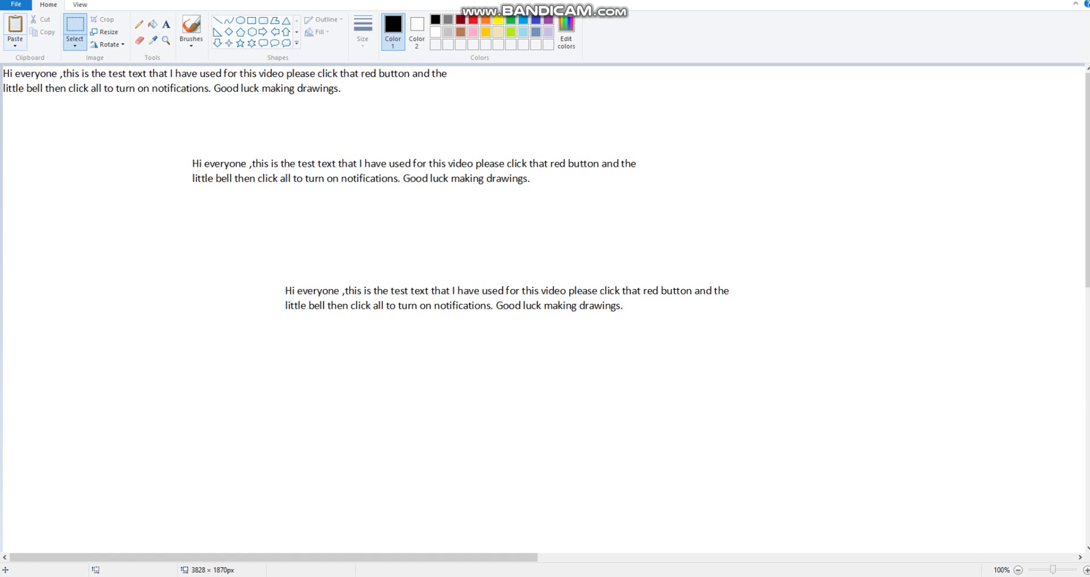
pyautogui.click(15, 26)
pyautogui.moveTo(100, 91); pyautogui.dragTo(774, 214)
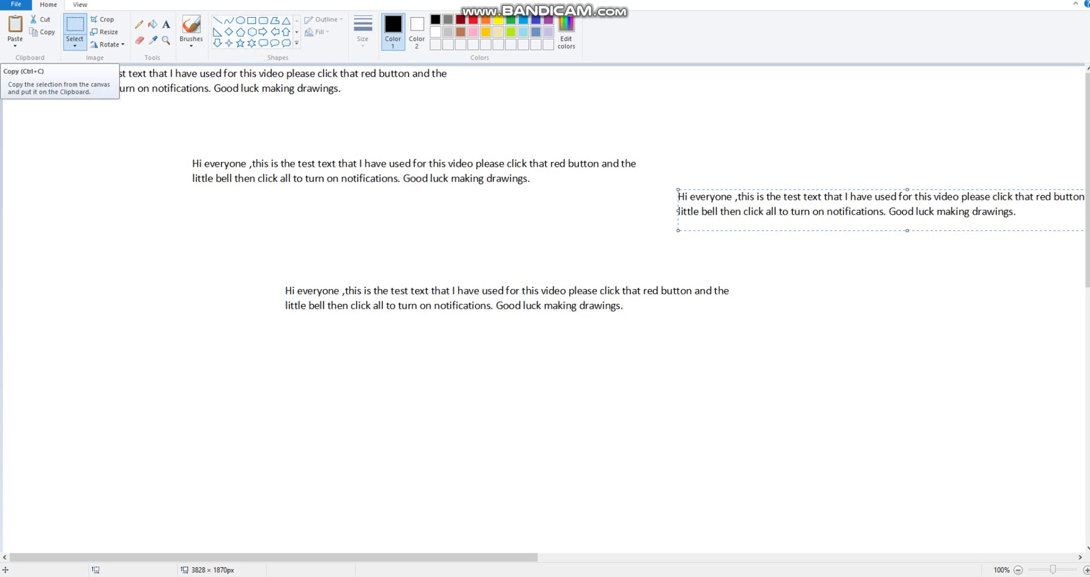
# Copy the selected paragraph and paste two duplicates in the lower part of the canvas, one beneath the other
pyautogui.click(43, 32)
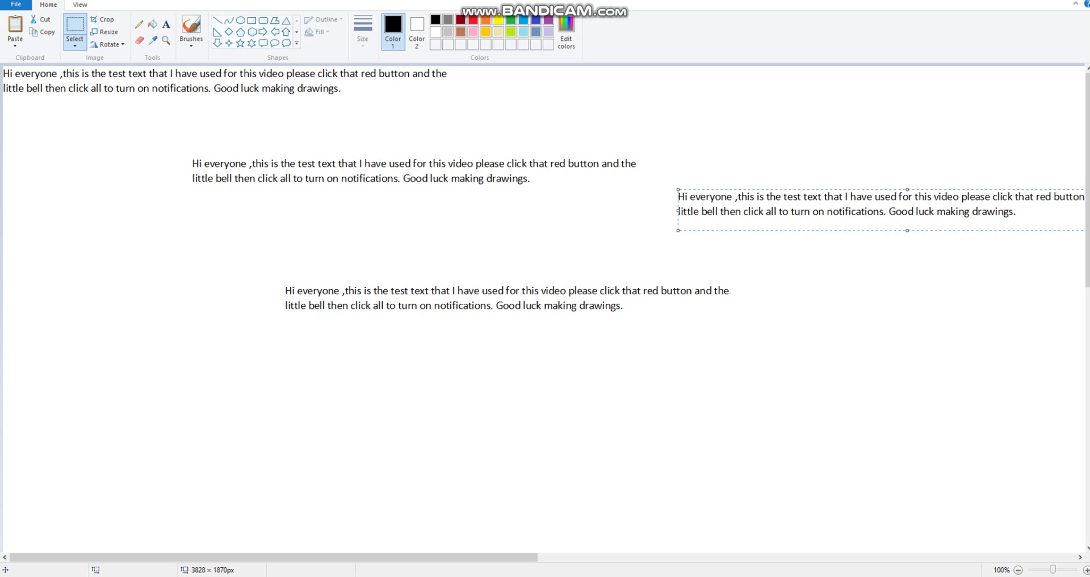
pyautogui.click(15, 28)
pyautogui.moveTo(171, 85); pyautogui.dragTo(537, 430)
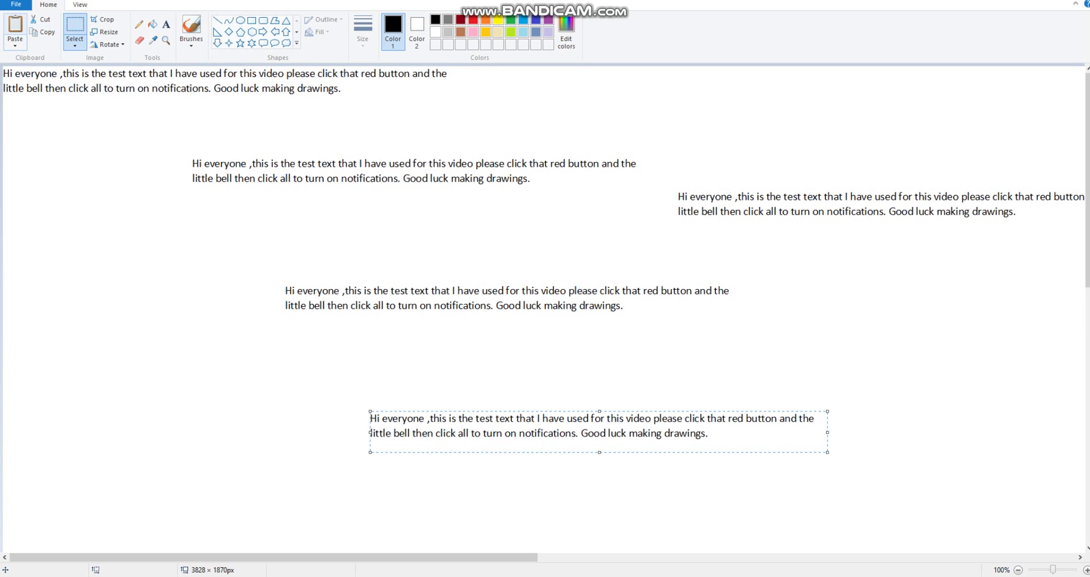
pyautogui.click(14, 28)
pyautogui.moveTo(163, 94); pyautogui.dragTo(729, 523)
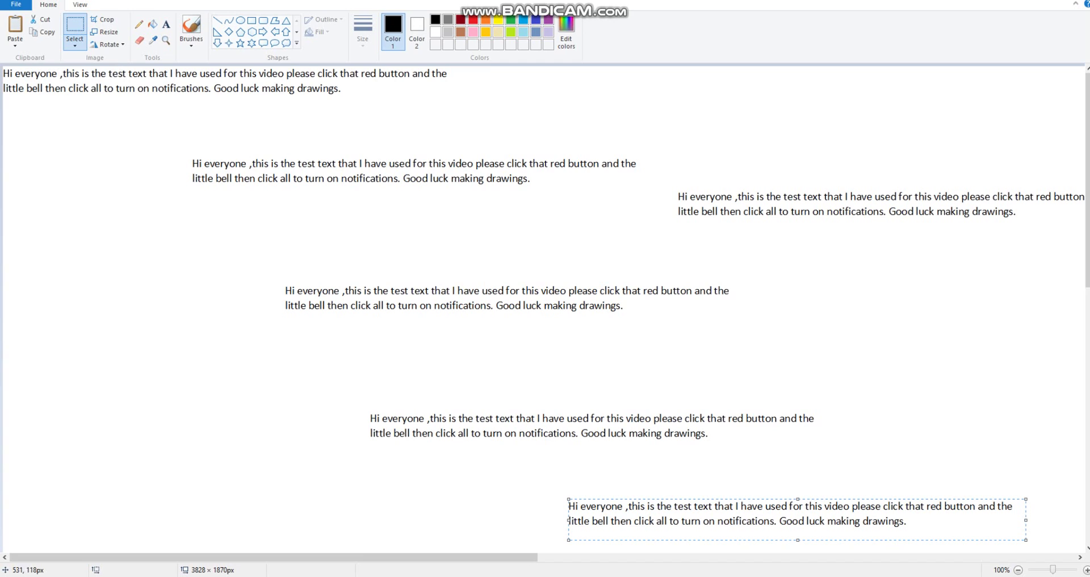
# Move a rectangular area of about 365 × 346 px, spanning the second and third paragraphs, to the canvas's lower left
pyautogui.moveTo(319, 143); pyautogui.dragTo(526, 339)
pyautogui.moveTo(427, 265); pyautogui.dragTo(157, 460)
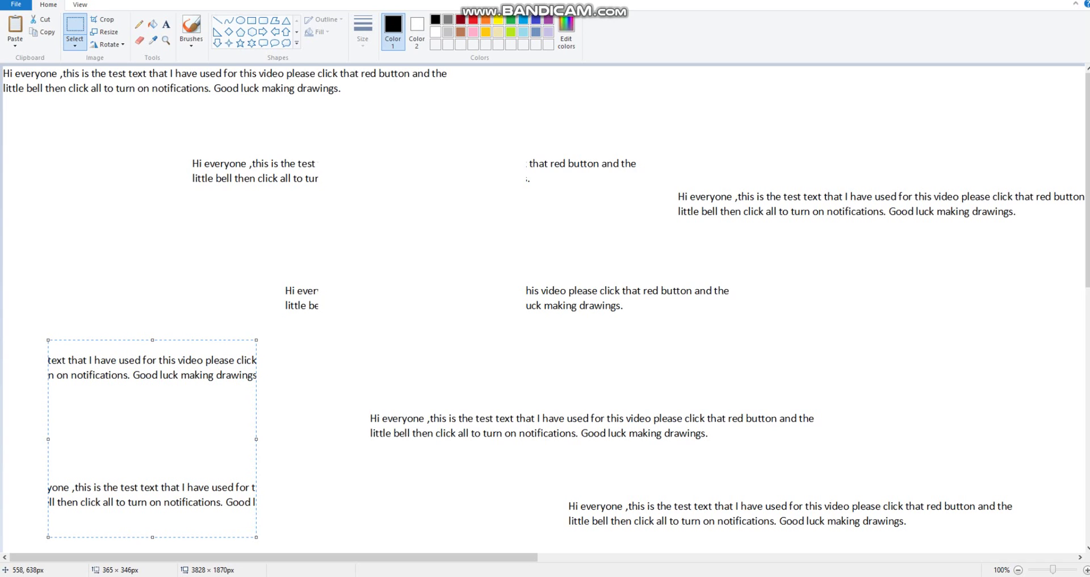
pyautogui.click(289, 410)
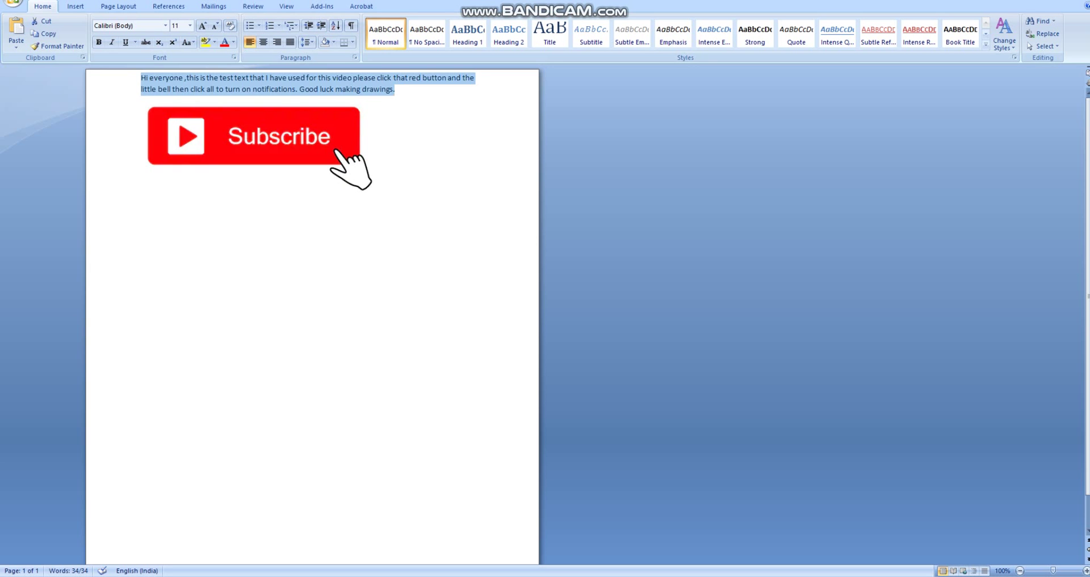
# Copy the Subscribe picture from the Word document into Paint and place it above the rightmost paragraph
pyautogui.click(262, 148)
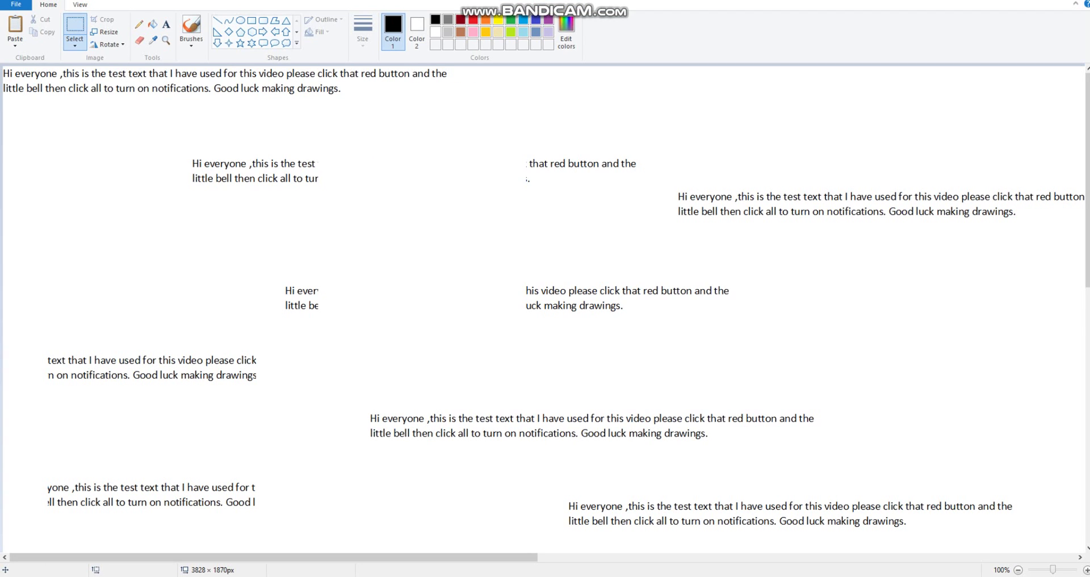
pyautogui.hotkey('ctrl', 'v')
pyautogui.moveTo(129, 119); pyautogui.dragTo(835, 127)
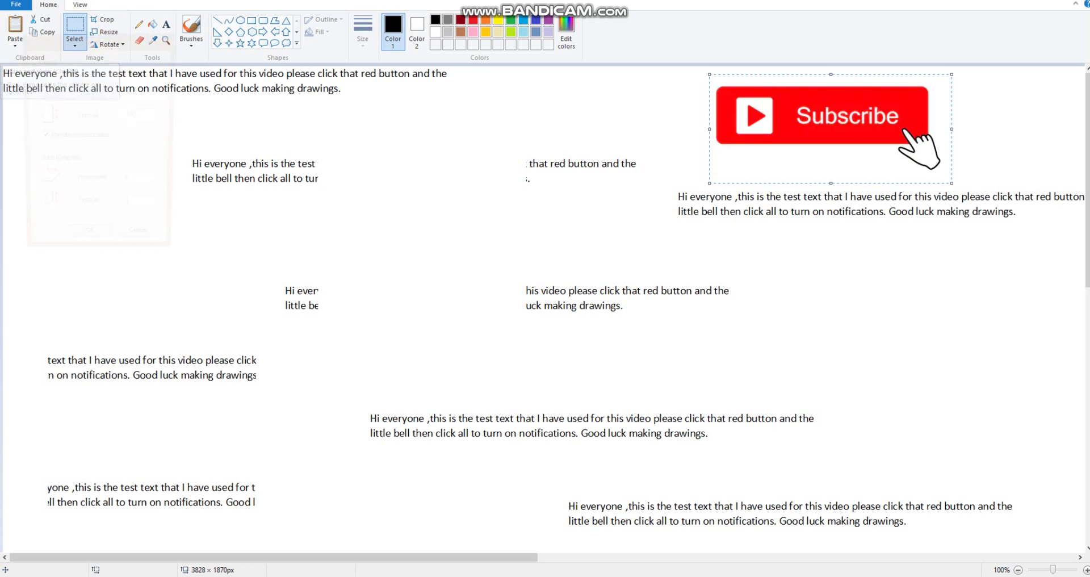
# Resize the Subscribe picture to 90 percent with aspect ratio maintained, and skew it 10° horizontally and 88° vertically
pyautogui.click(104, 31)
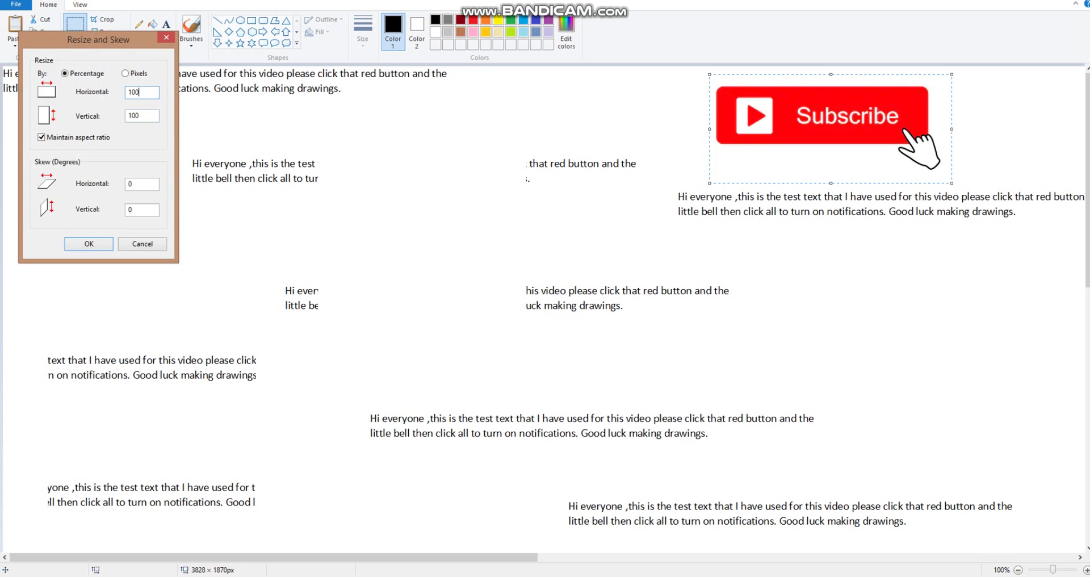
pyautogui.press('BackSpace')
pyautogui.press('BackSpace')
pyautogui.write('90')
pyautogui.click(136, 184)
pyautogui.press('BackSpace')
pyautogui.write('10')
pyautogui.press('BackSpace')
pyautogui.write('100')
pyautogui.press('Return')
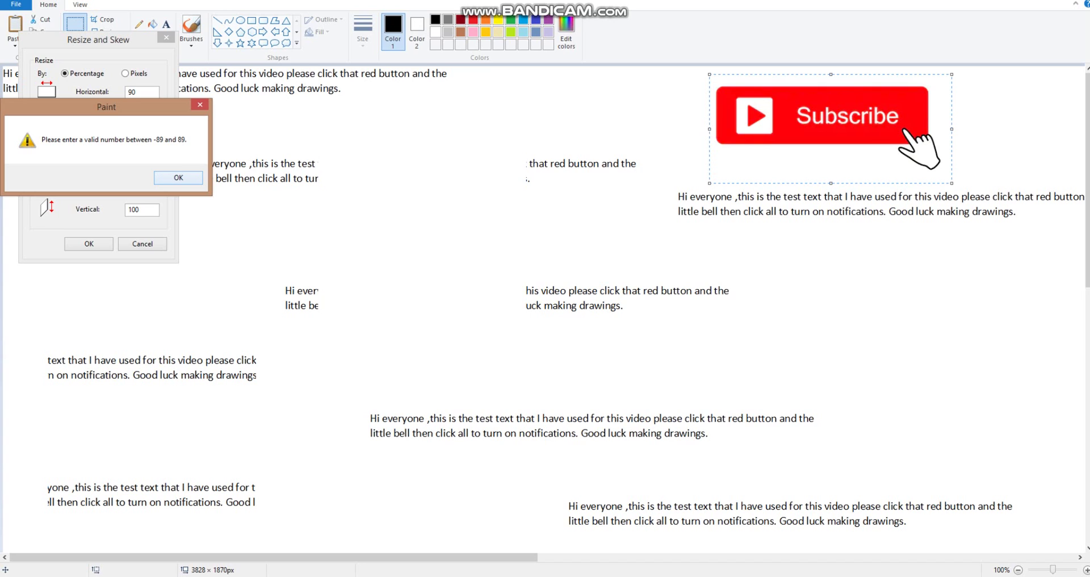
pyautogui.press('Return')
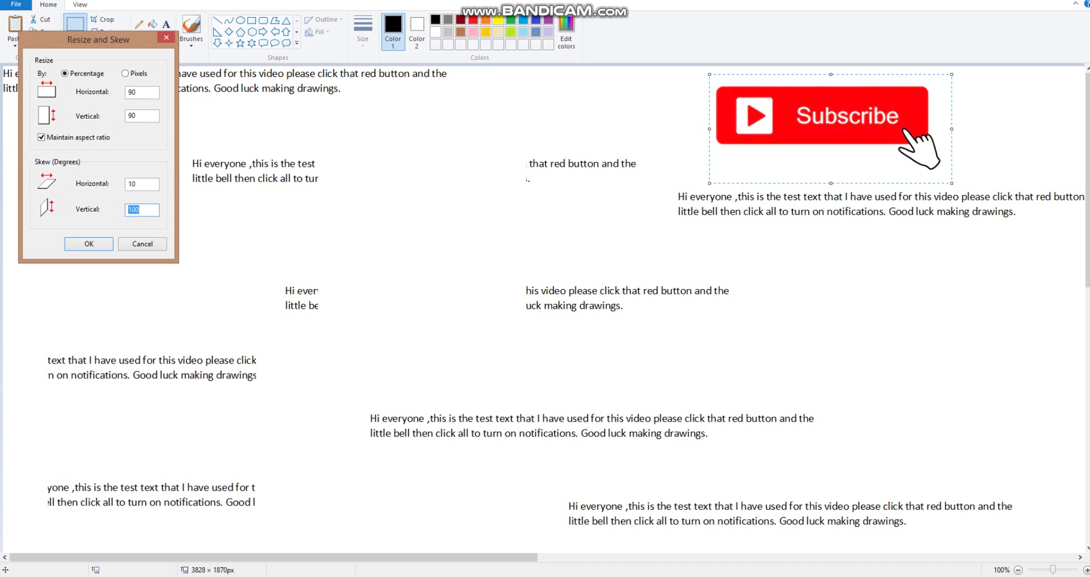
pyautogui.press('BackSpace')
pyautogui.write('88')
pyautogui.press('Return')
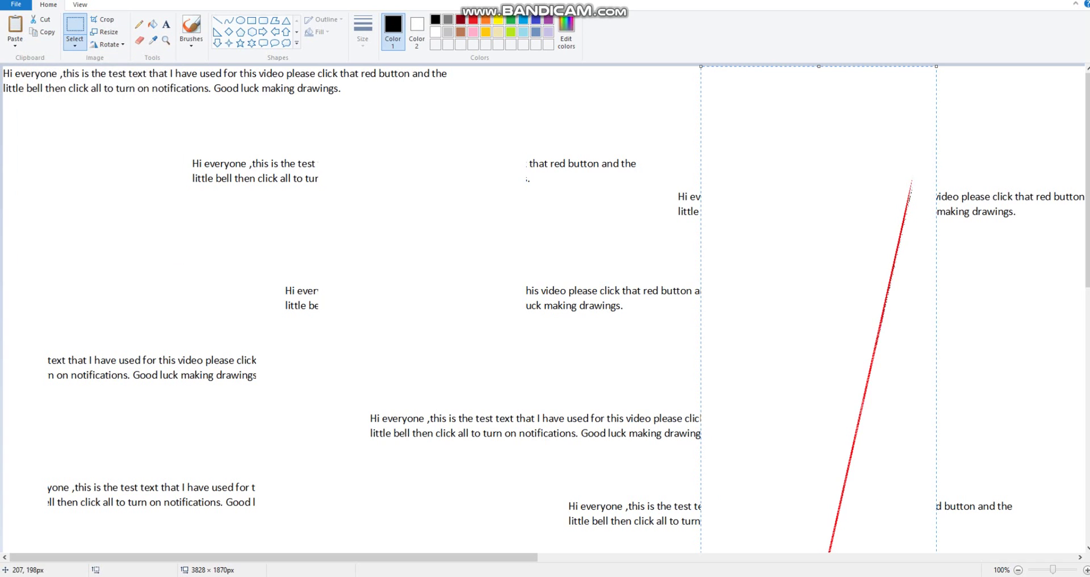
# Reposition the skewed Subscribe picture toward the middle of the visible canvas and undo the changes made to it
pyautogui.moveTo(818, 340); pyautogui.dragTo(438, 265)
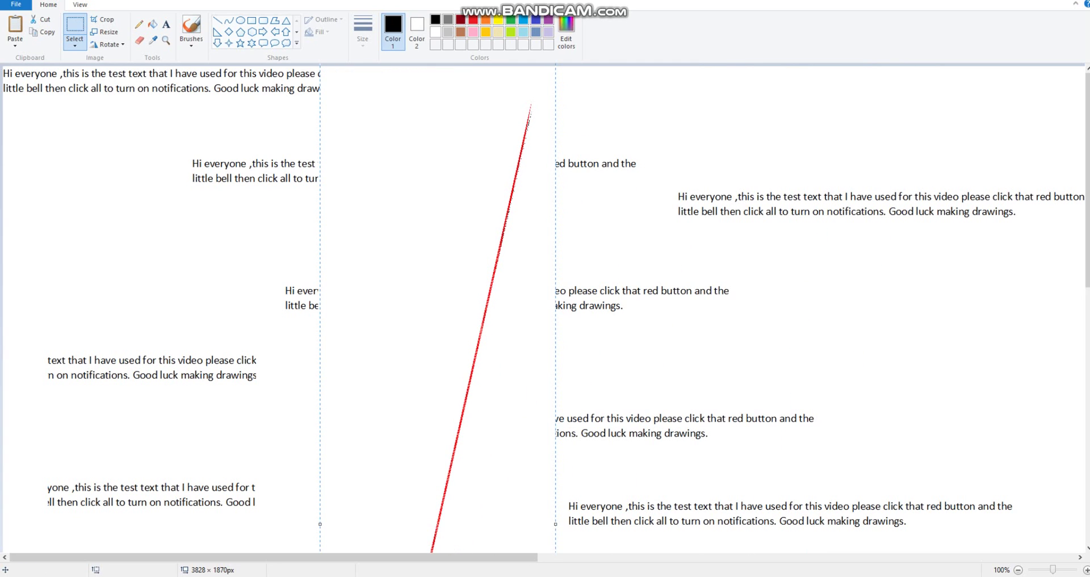
pyautogui.moveTo(432, 431); pyautogui.dragTo(409, 488)
pyautogui.hotkey('ctrl', 'z')
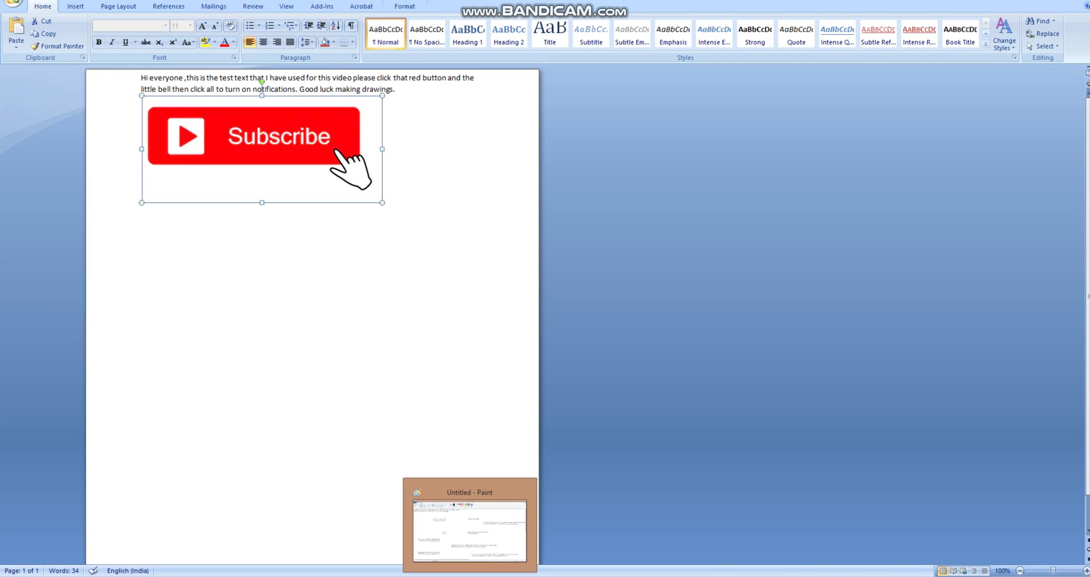
# Switch from Word back to Paint and crop the image to the selected Subscribe picture
pyautogui.hotkey('alt', 'Tab')
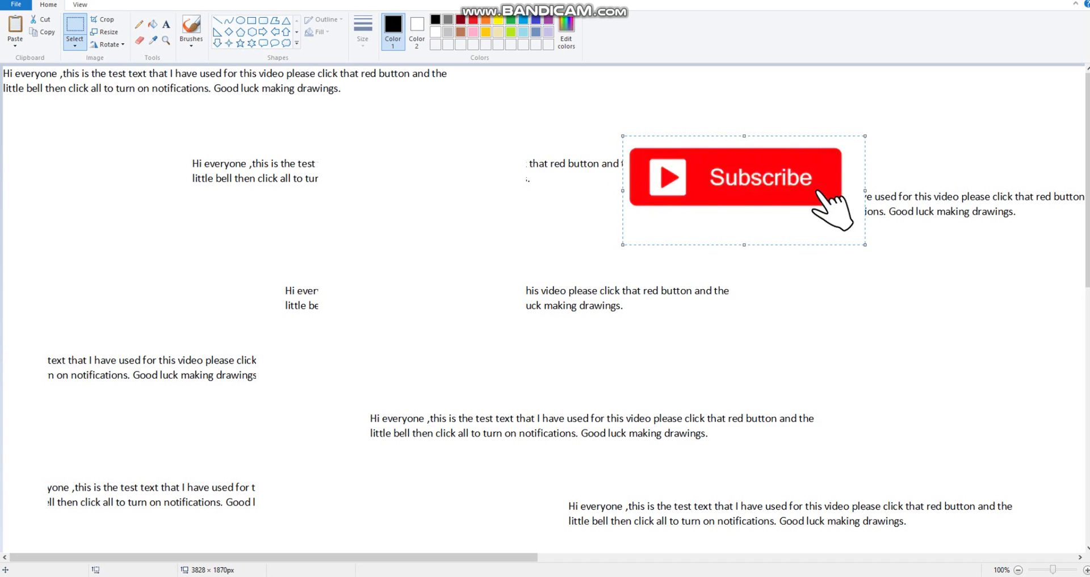
pyautogui.click(102, 20)
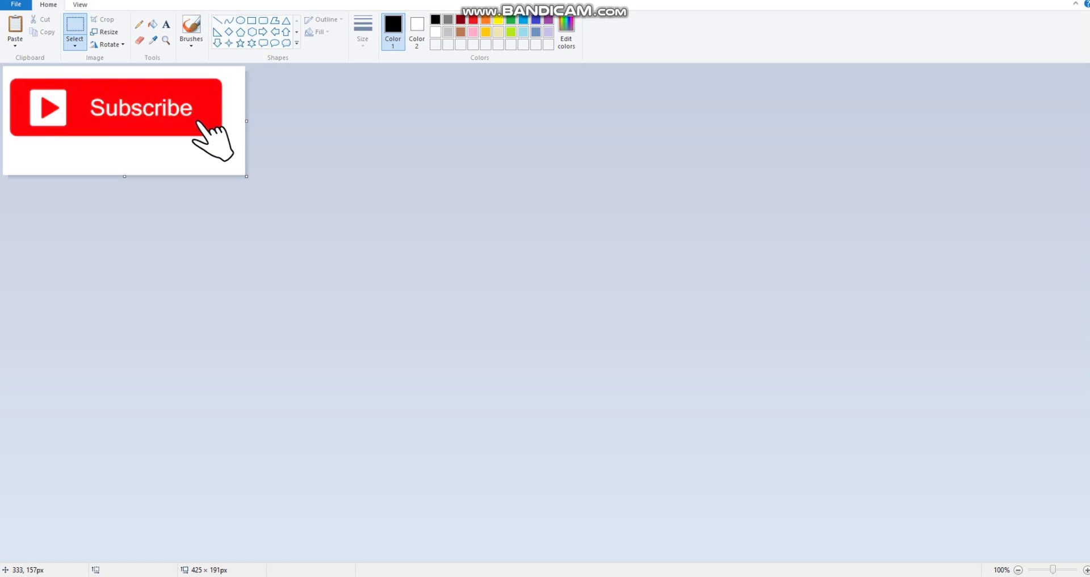
# Enlarge the canvas to 1914 × 877 px and move the Subscribe picture to the middle of it
pyautogui.moveTo(246, 176); pyautogui.dragTo(1068, 510)
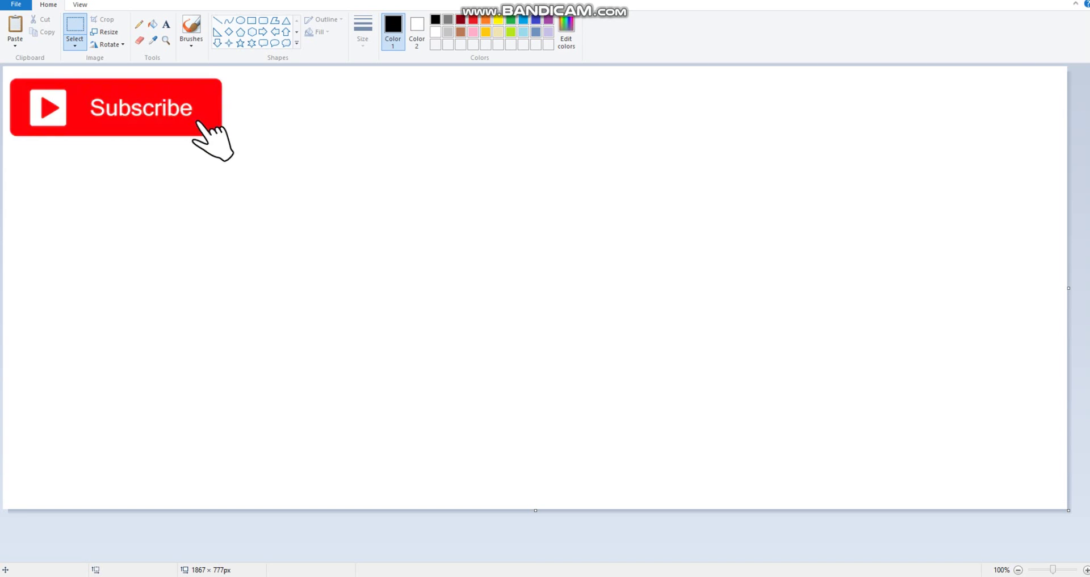
pyautogui.moveTo(1068, 510); pyautogui.dragTo(1089, 565)
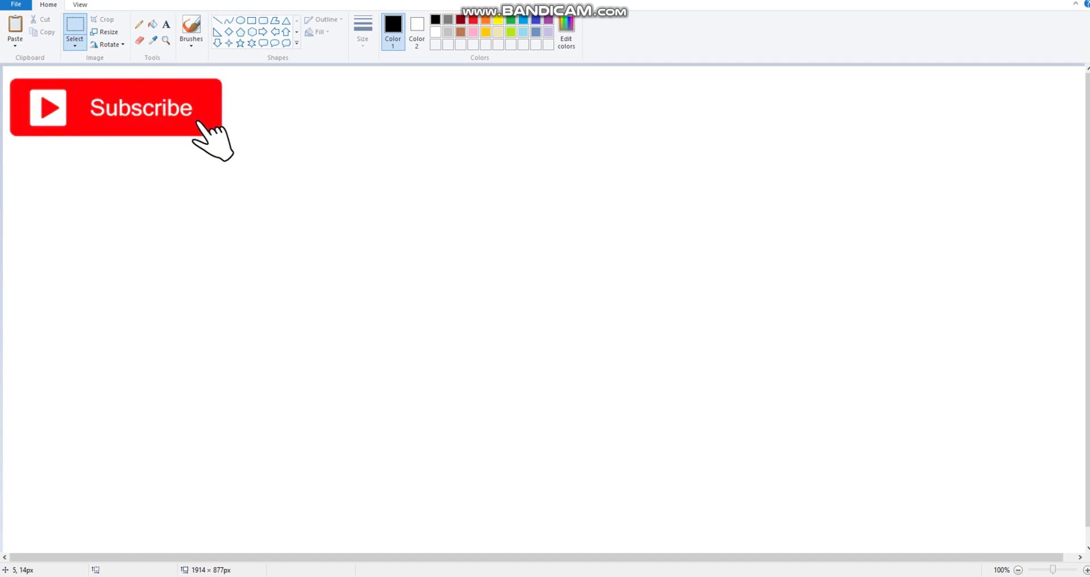
pyautogui.moveTo(6, 74); pyautogui.dragTo(280, 180)
pyautogui.moveTo(9, 82); pyautogui.dragTo(443, 204)
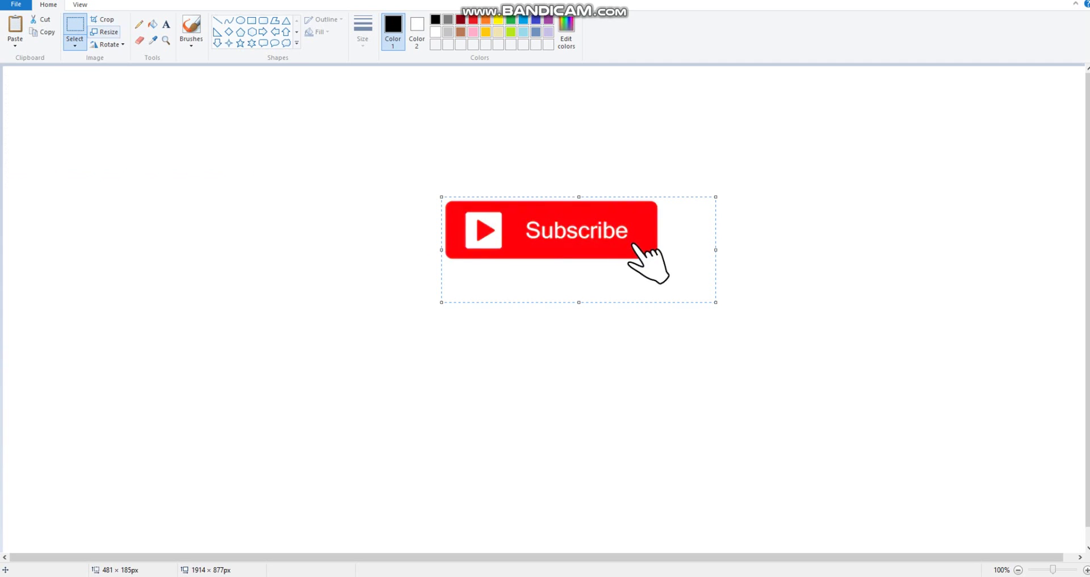
# Rotate the selected Subscribe picture right by 90° twice, followed by a 180° rotation
pyautogui.click(107, 44)
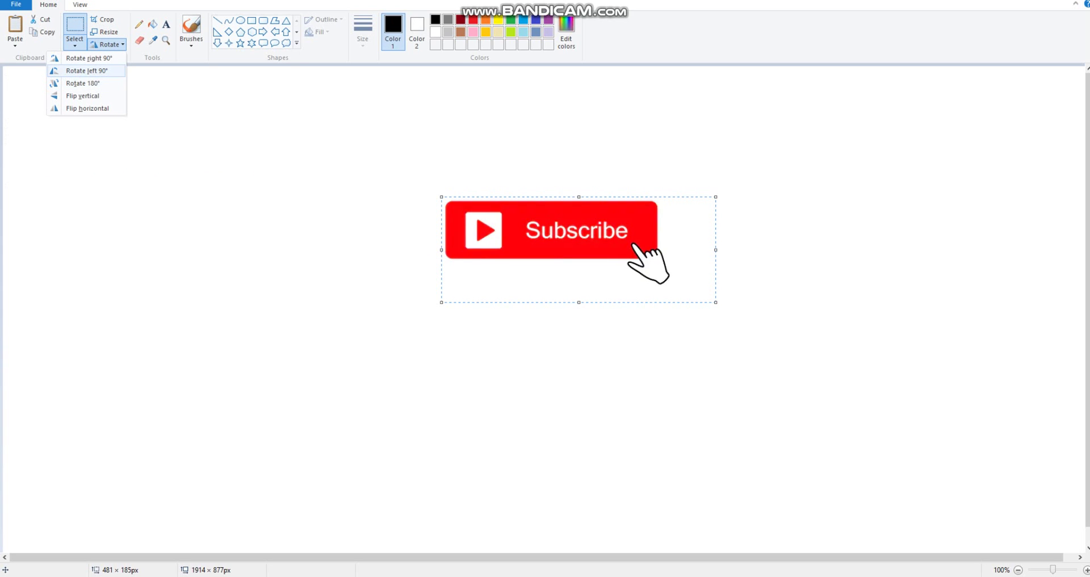
pyautogui.click(88, 58)
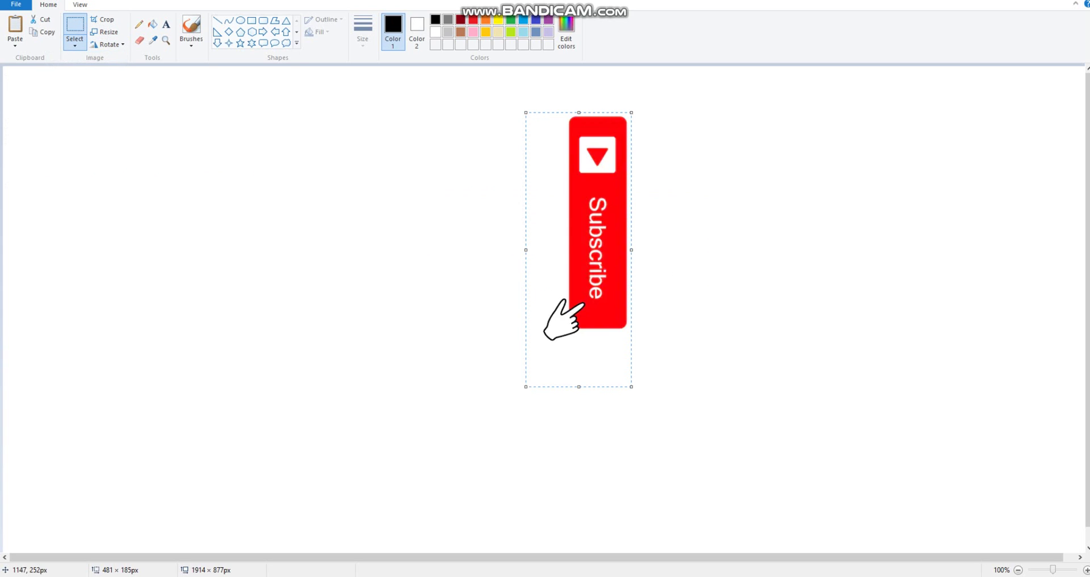
pyautogui.click(107, 44)
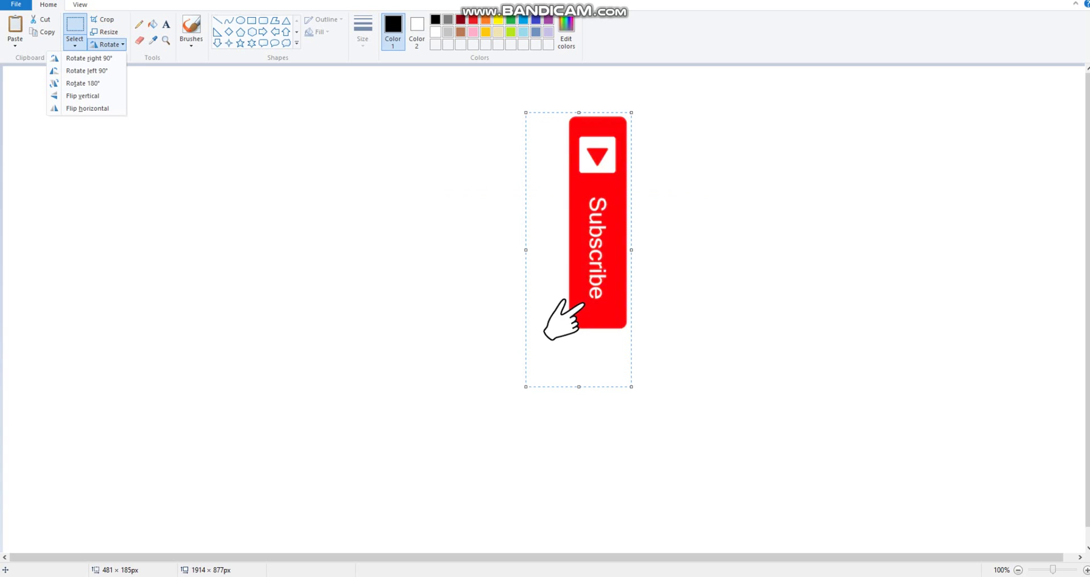
pyautogui.click(88, 58)
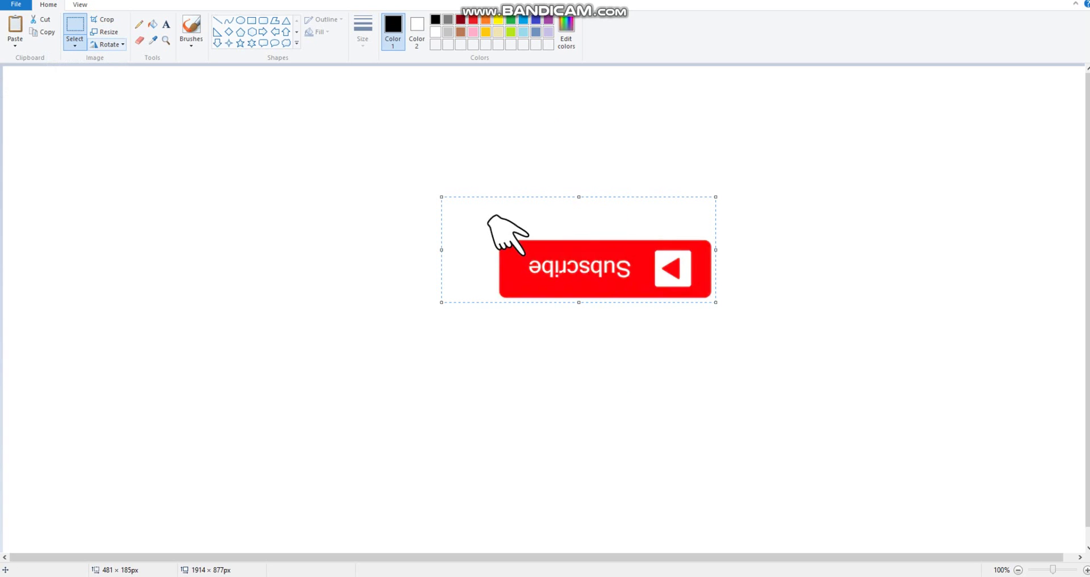
pyautogui.click(107, 44)
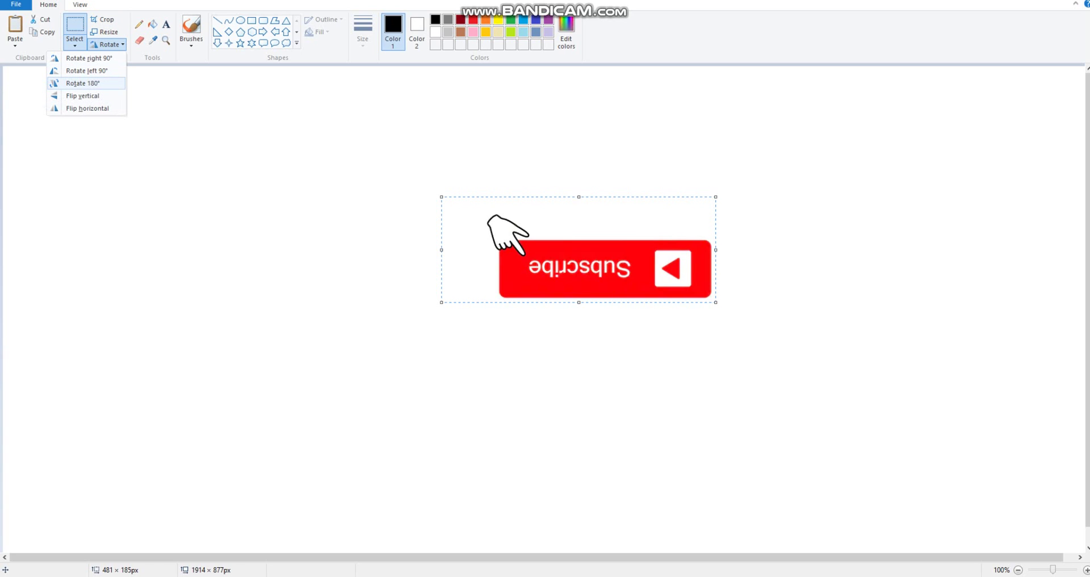
pyautogui.click(83, 82)
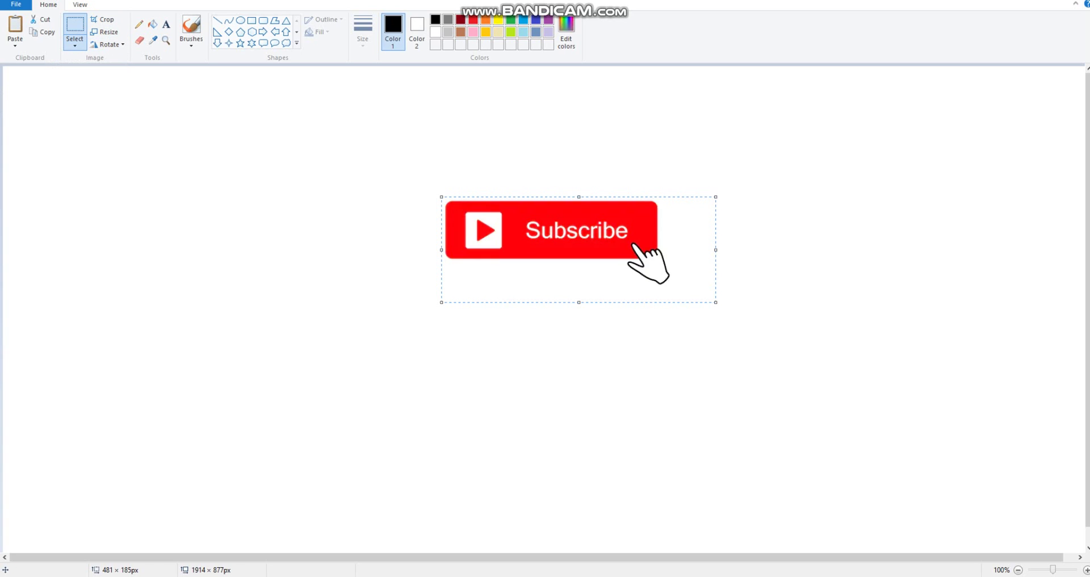
# Flip the selected Subscribe picture vertically and horizontally
pyautogui.click(106, 44)
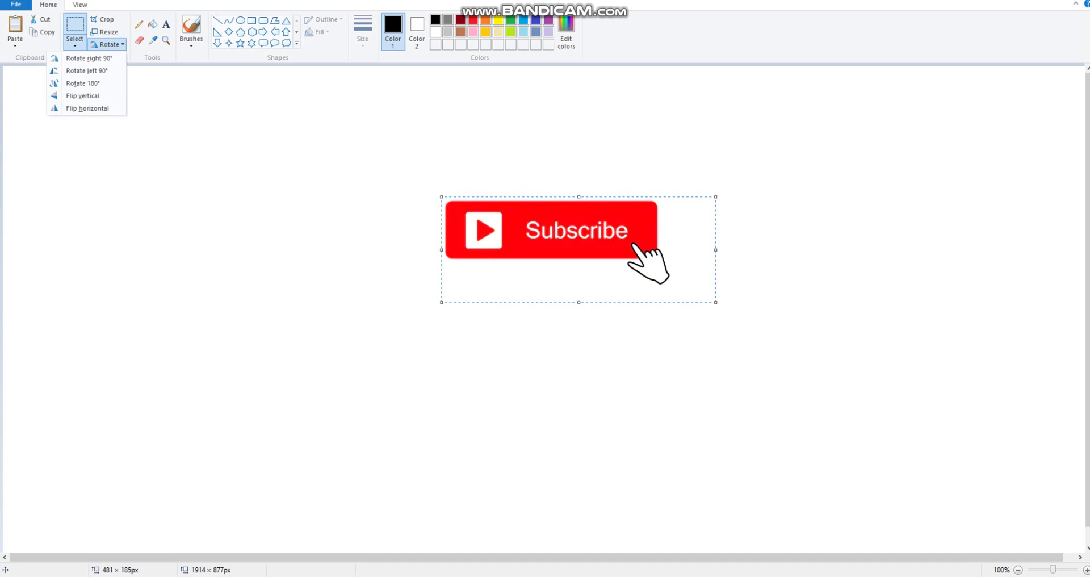
pyautogui.click(82, 96)
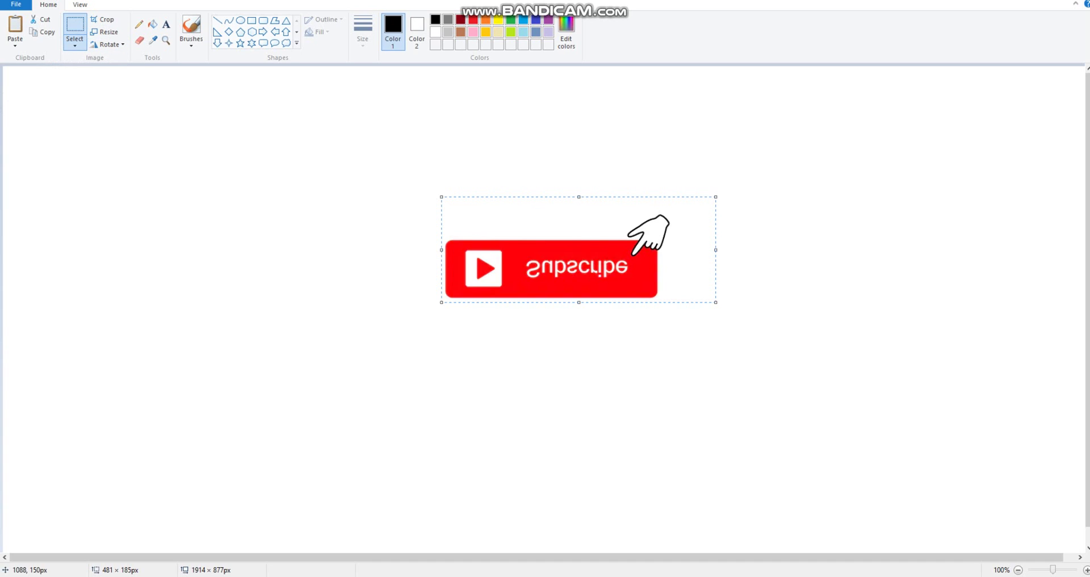
pyautogui.click(107, 44)
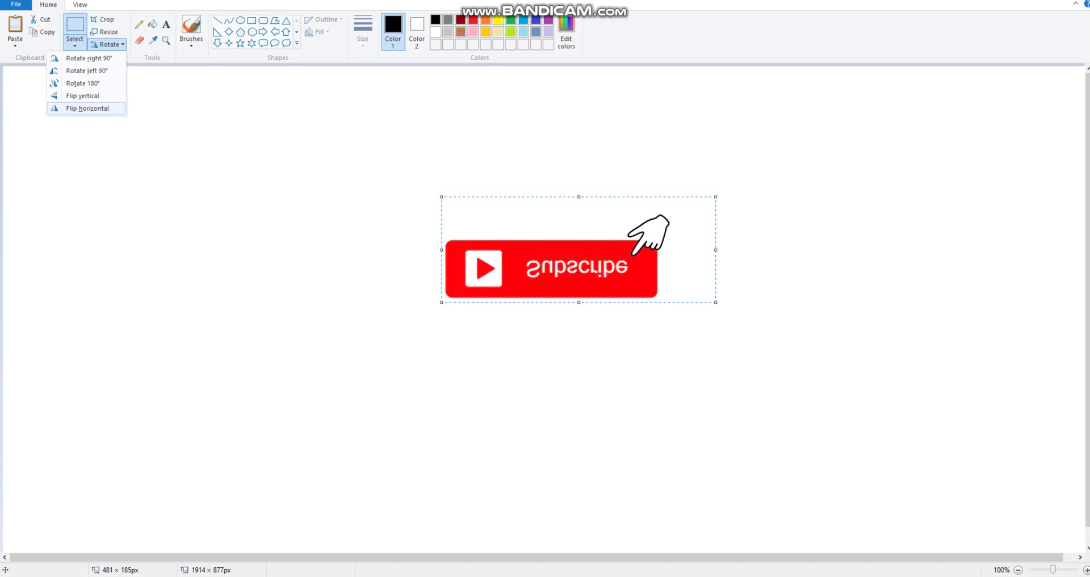
pyautogui.click(87, 108)
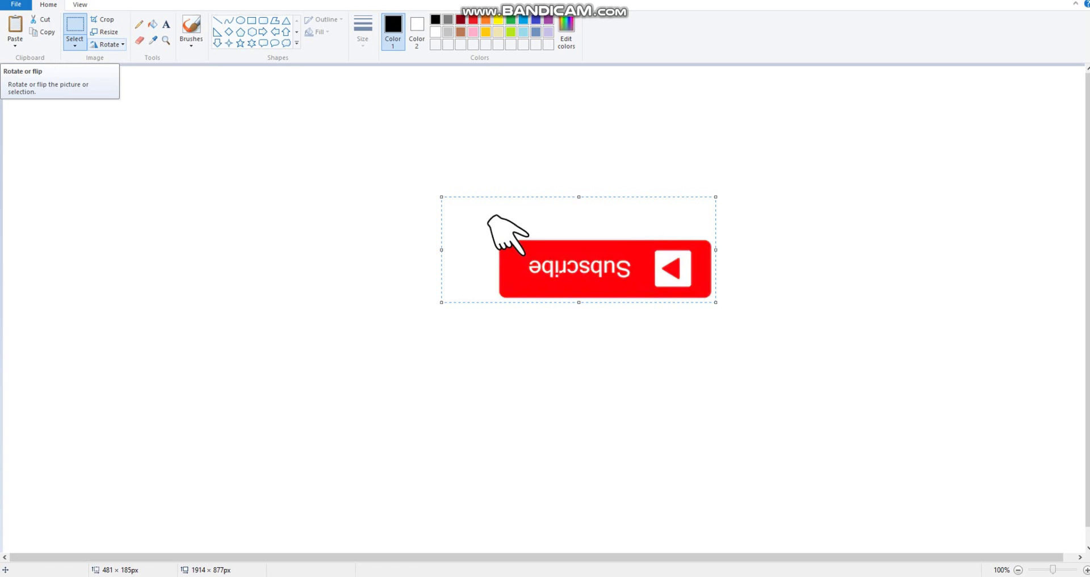
pyautogui.click(107, 44)
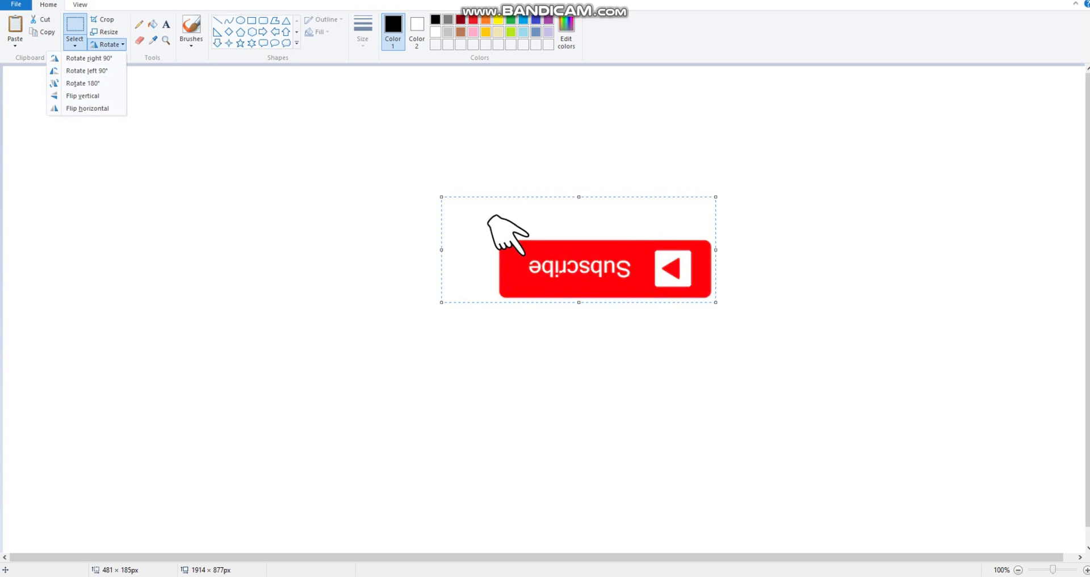
pyautogui.press('Escape')
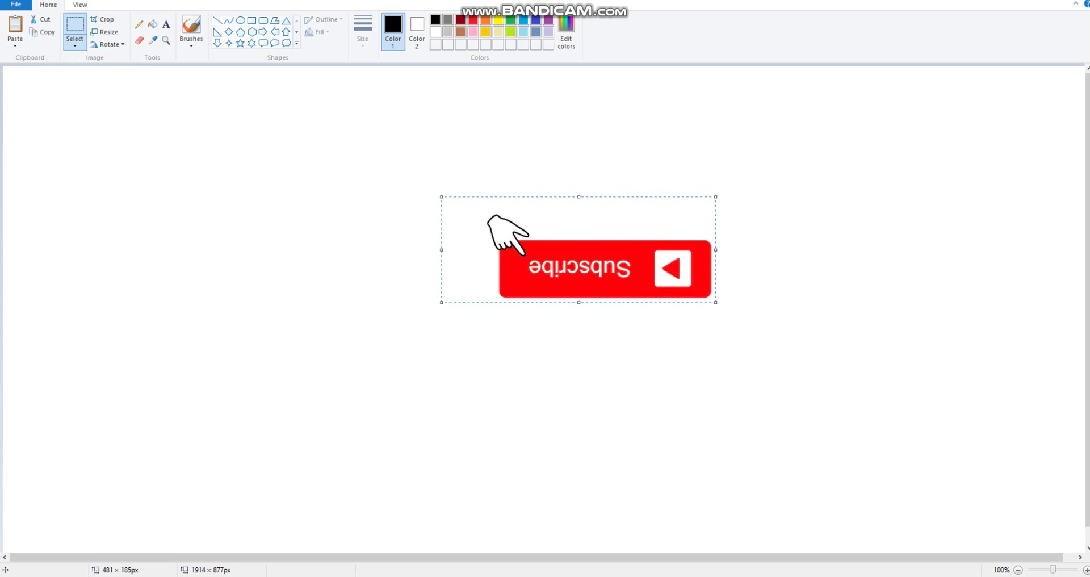